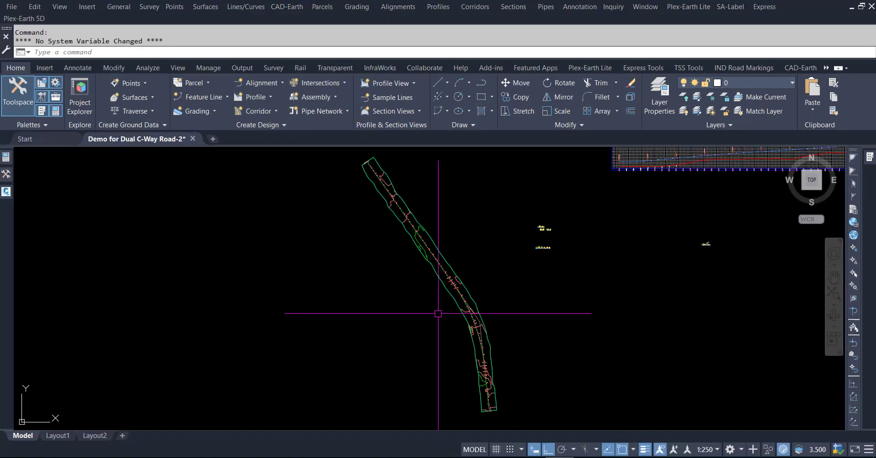
Switch to the Excel workbook and open the FROM STATION sheet.
middle_drag(469, 251, 442, 252)
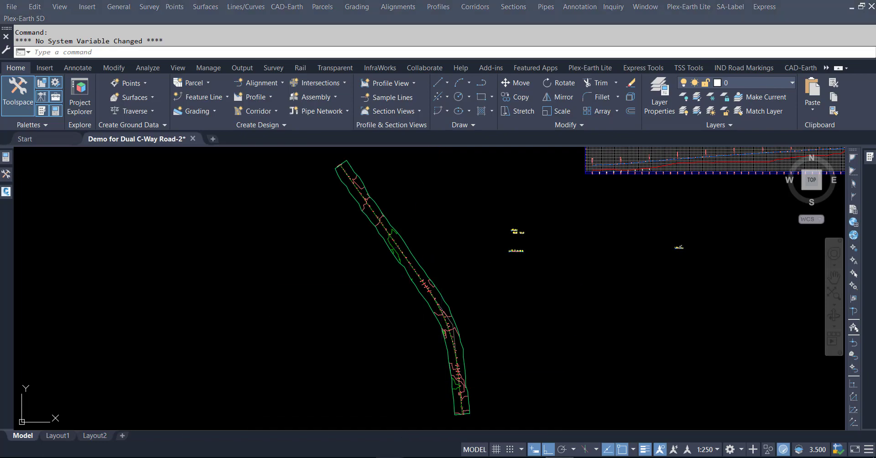
click(360, 434)
click(167, 437)
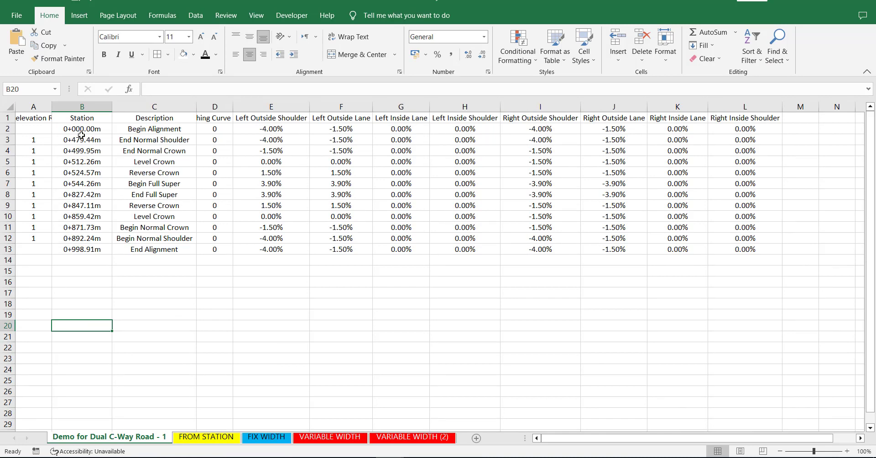
click(192, 438)
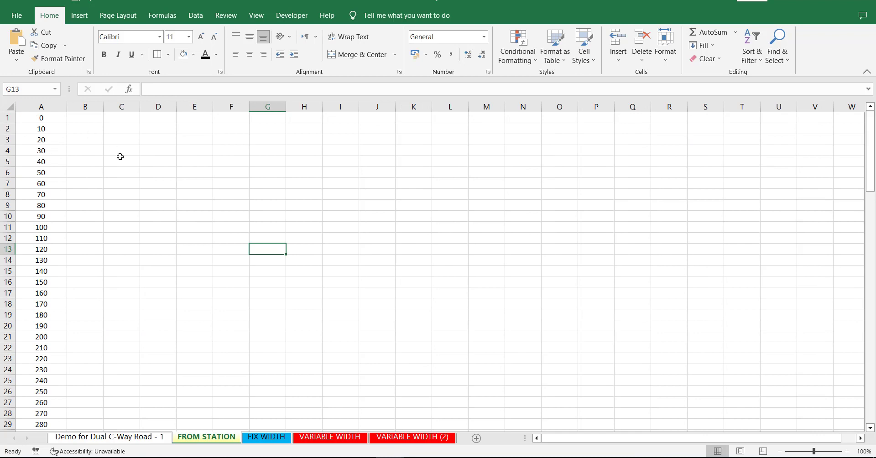
Review column A's 111 stations, from 0 down to 998.91.
click(51, 110)
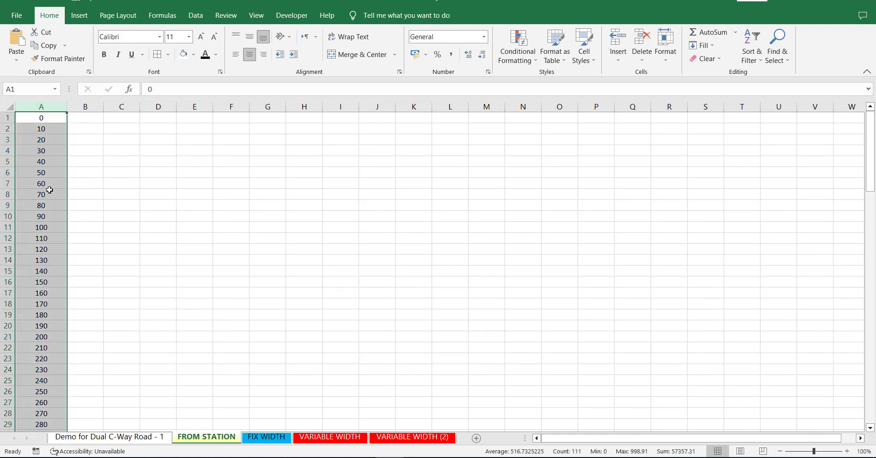
scroll(49, 190, down, 5)
scroll(69, 267, down, 11)
scroll(78, 274, down, 4)
scroll(78, 274, down, 3)
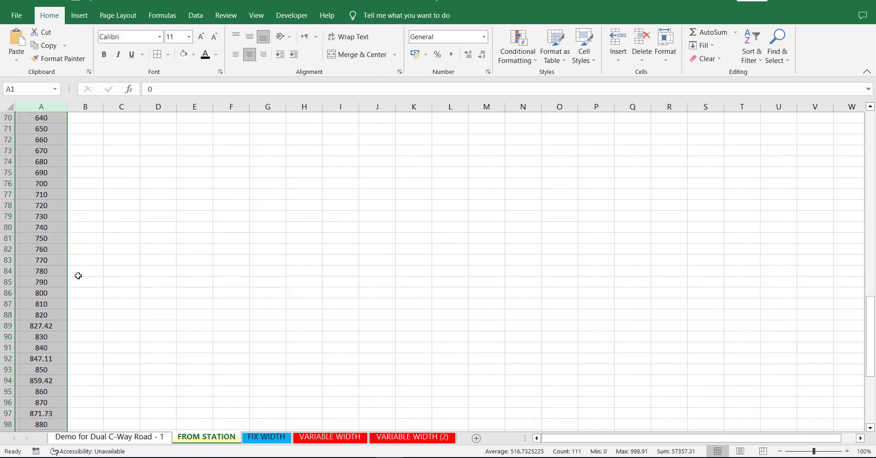
scroll(78, 275, down, 5)
scroll(78, 276, down, 7)
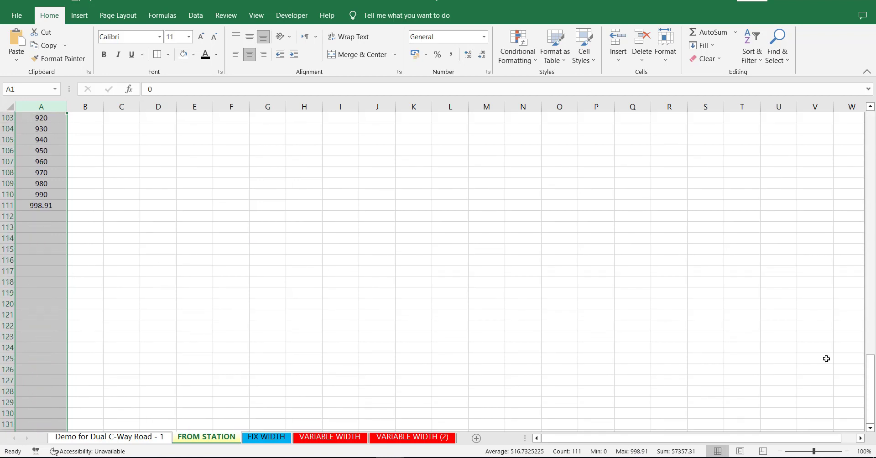
drag(869, 381, 870, 147)
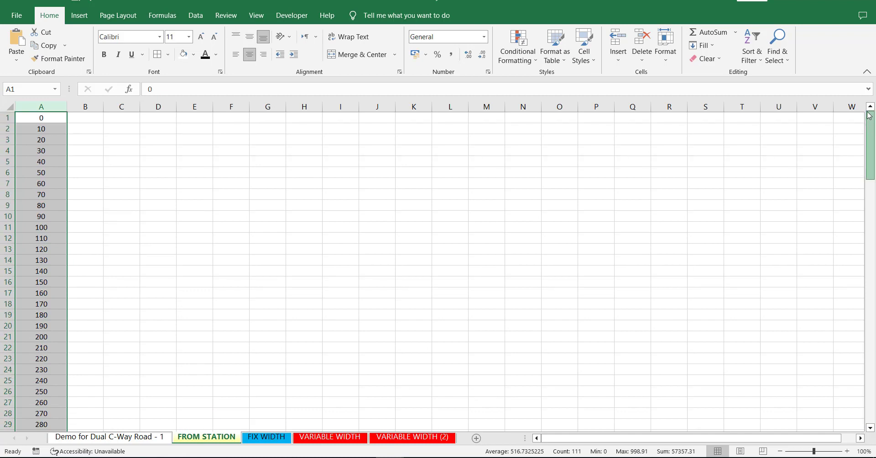
click(350, 259)
Insert a new column A and fill it with numbers 1 to 111 beside the stations.
click(47, 108)
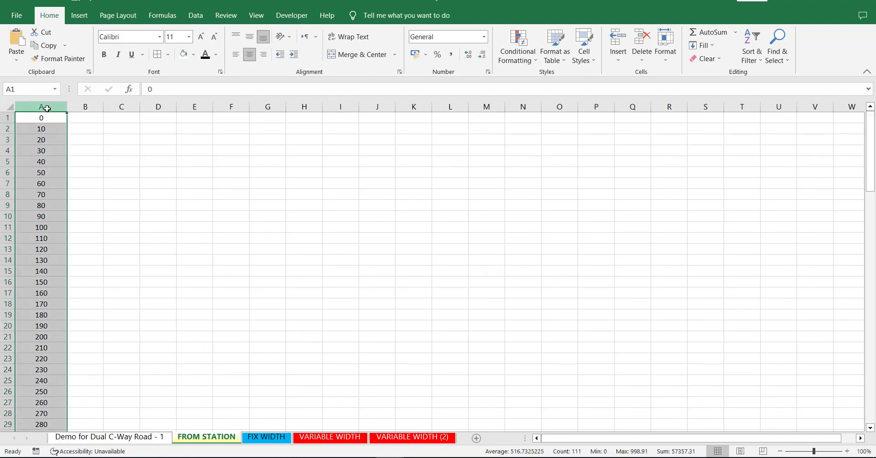
key(ctrl+shift+plus)
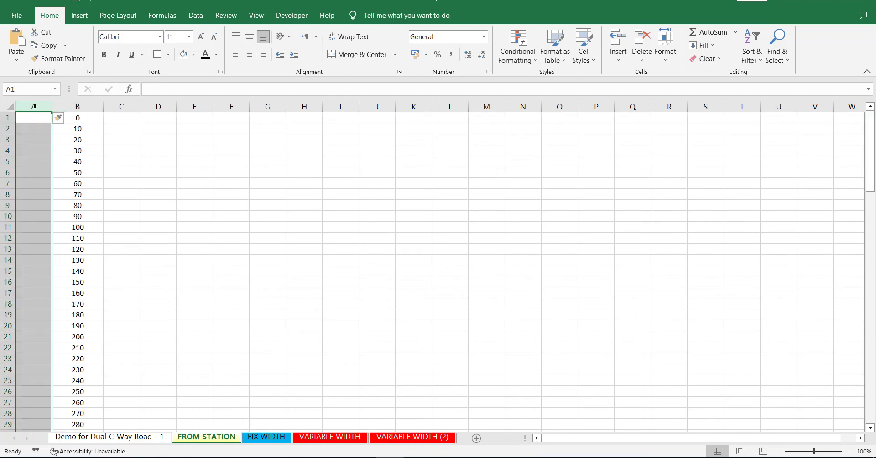
click(35, 117)
text(1)
key(Return)
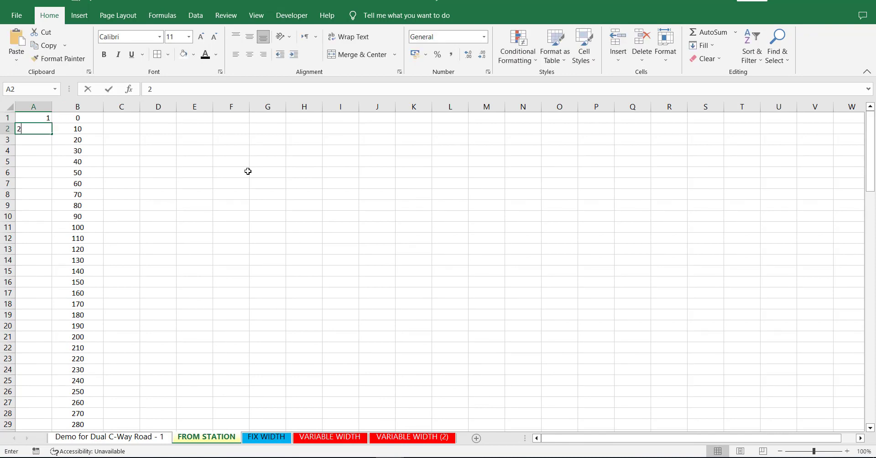
text(2)
key(Return)
drag(46, 118, 45, 129)
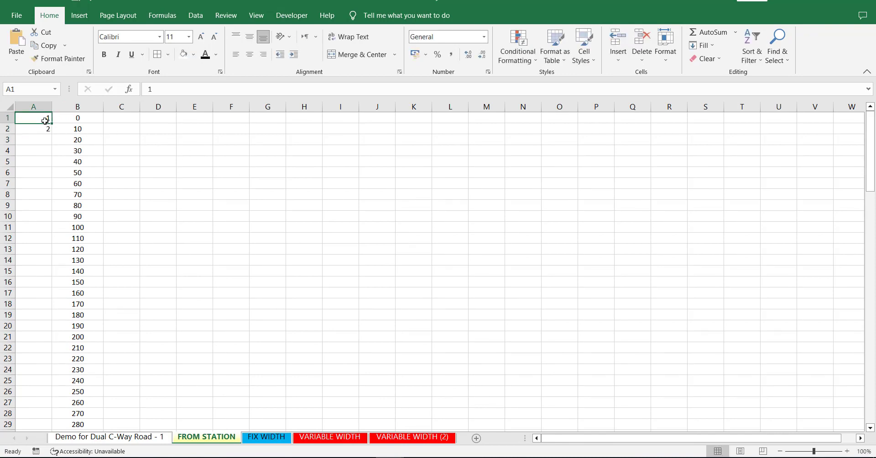
double_click(51, 134)
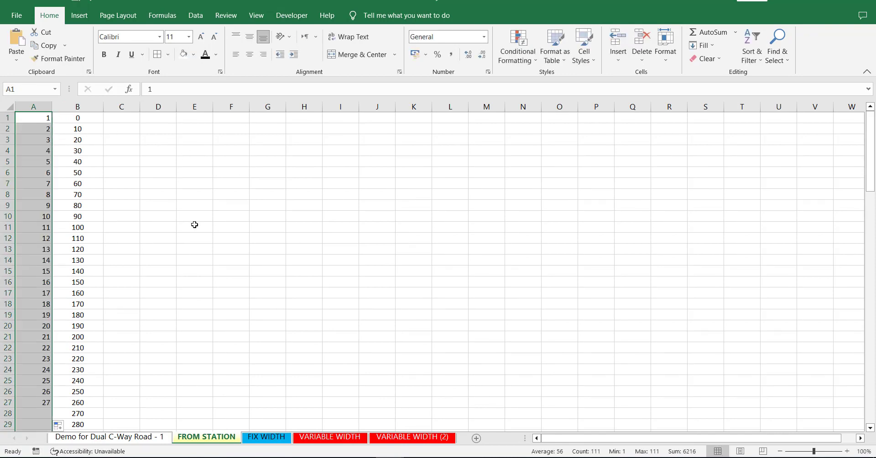
Paste the 1–111 numbering twice more below the first set.
key(ctrl+c)
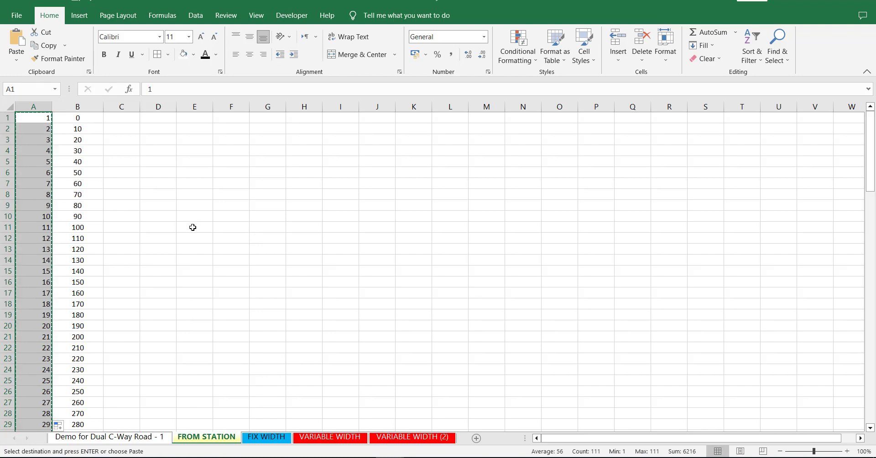
click(43, 249)
key(ctrl+Down)
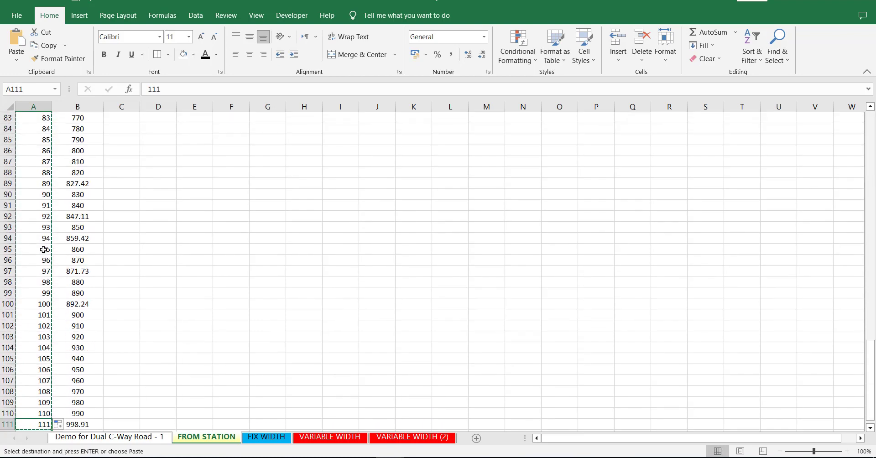
scroll(43, 320, down, 5)
click(45, 308)
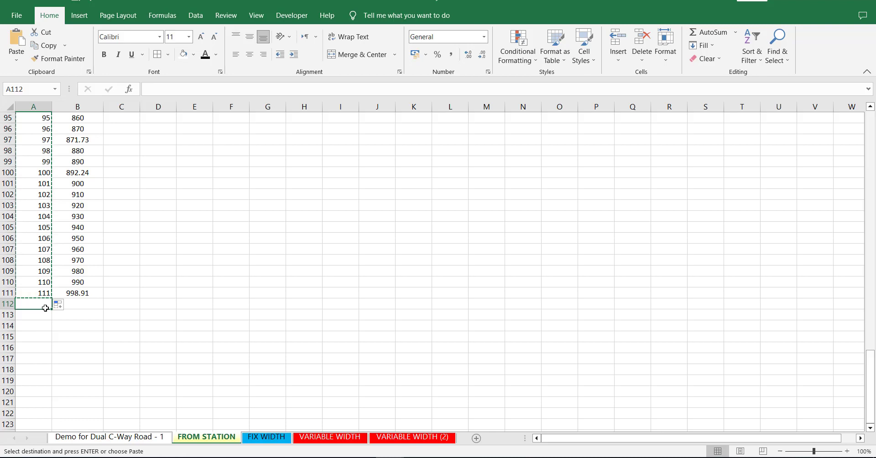
key(ctrl+v)
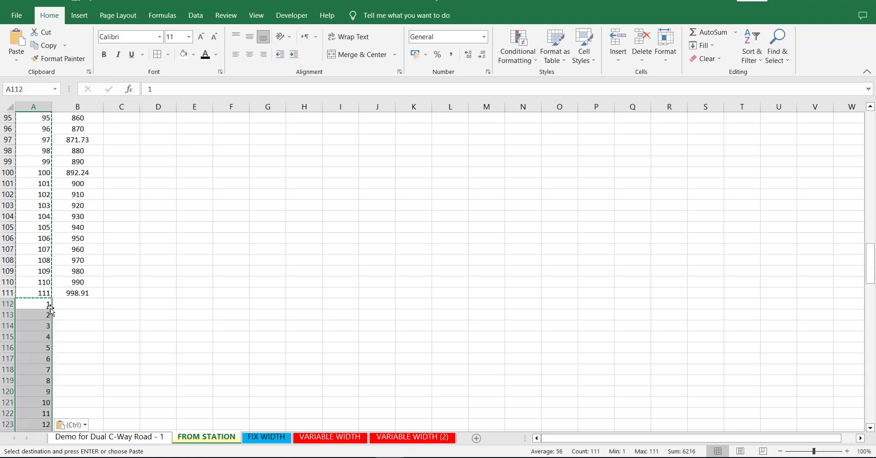
key(ctrl+Down)
scroll(50, 315, down, 3)
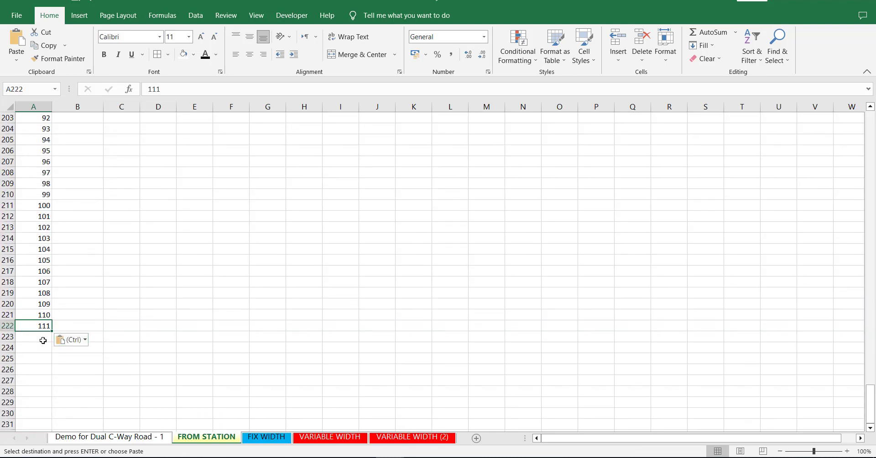
click(43, 340)
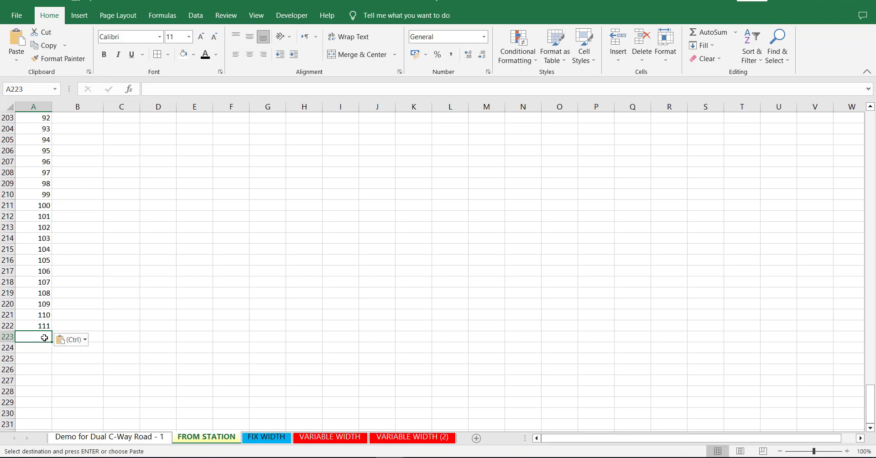
key(ctrl+v)
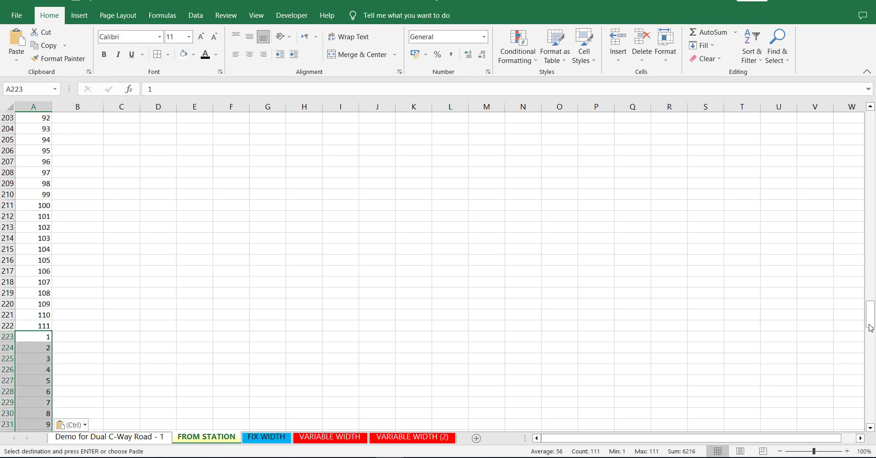
drag(870, 328, 873, 283)
drag(874, 143, 873, 118)
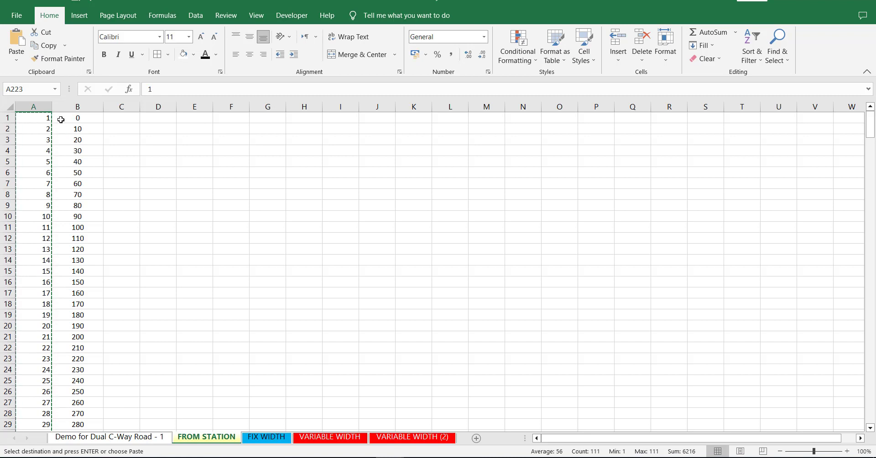
Sort the numbering column smallest to largest, expanding the selection to the stations.
click(46, 109)
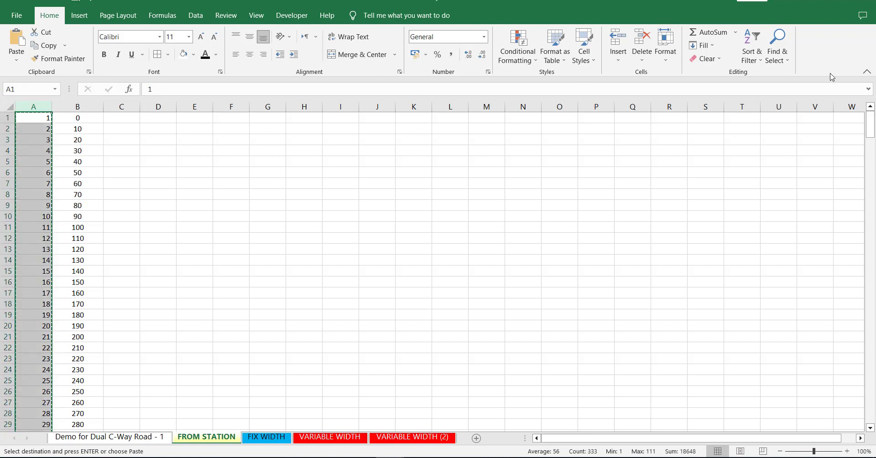
click(760, 61)
click(772, 73)
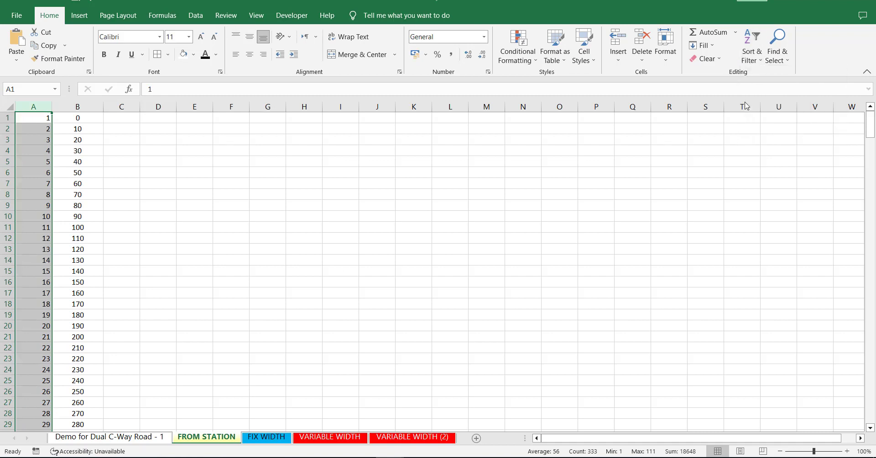
click(513, 259)
Delete the helper numbering column, leaving stations every third row.
drag(319, 238, 311, 227)
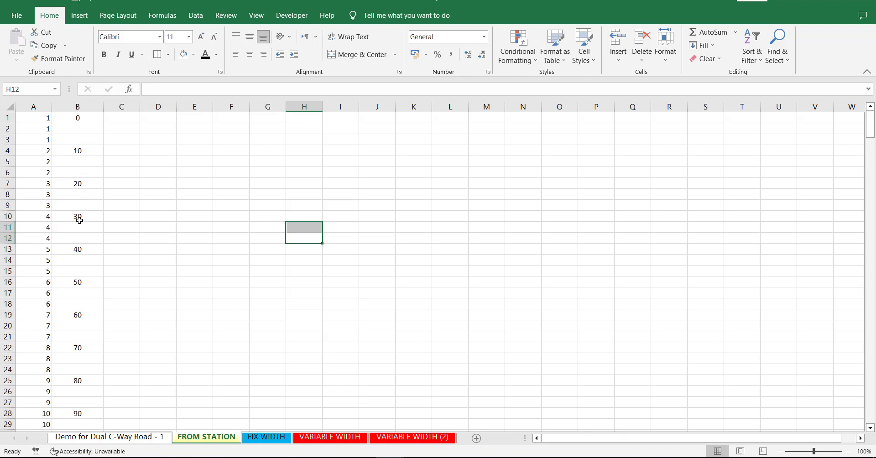
click(45, 109)
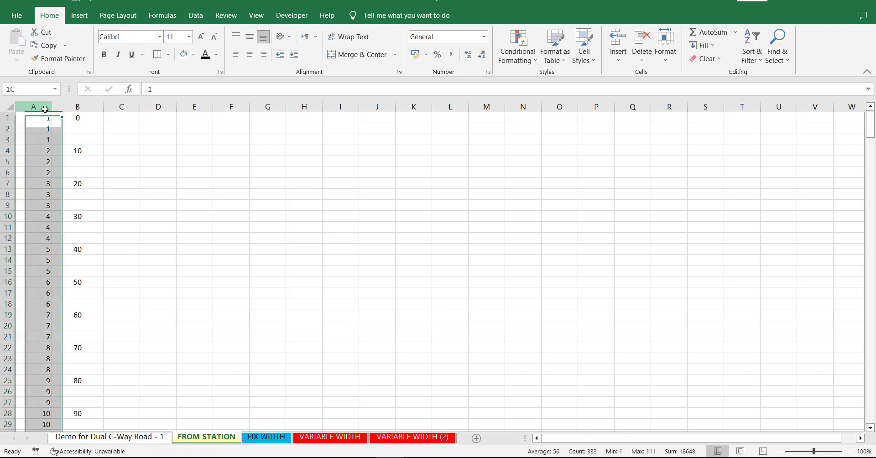
key(ctrl+minus)
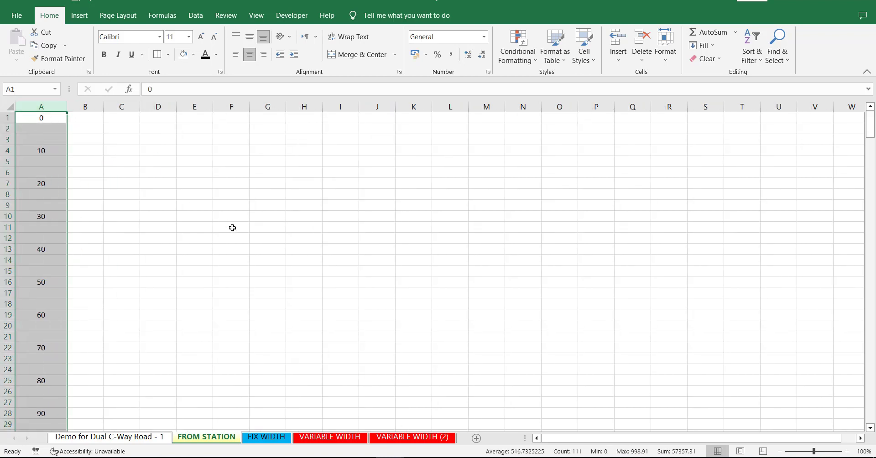
click(230, 227)
Copy the spaced station values in column A, rows 1 to 333.
click(53, 123)
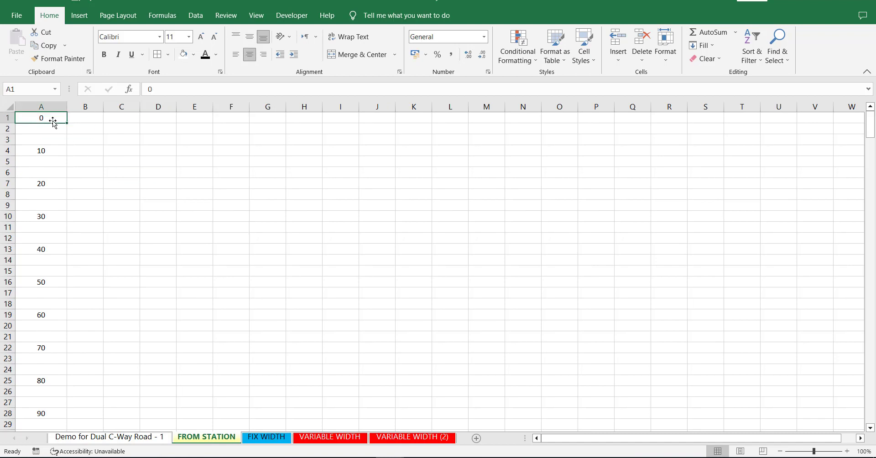
key(ctrl+shift+End)
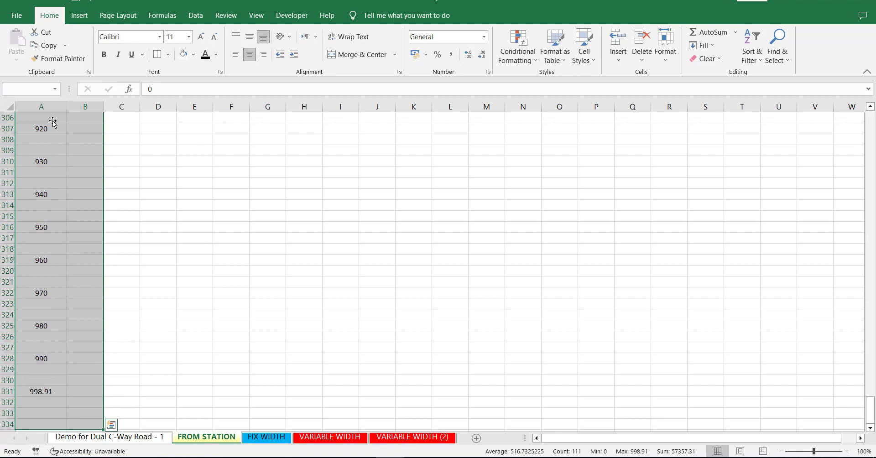
key(shift+Left)
key(shift+Up)
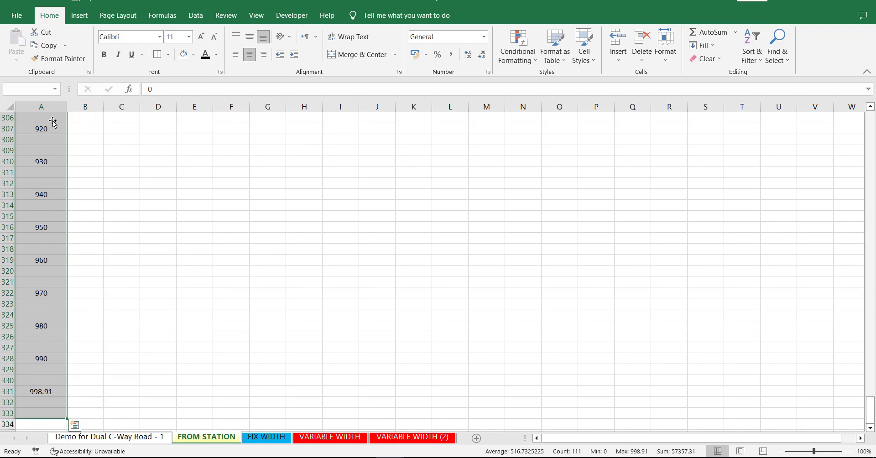
key(ctrl+c)
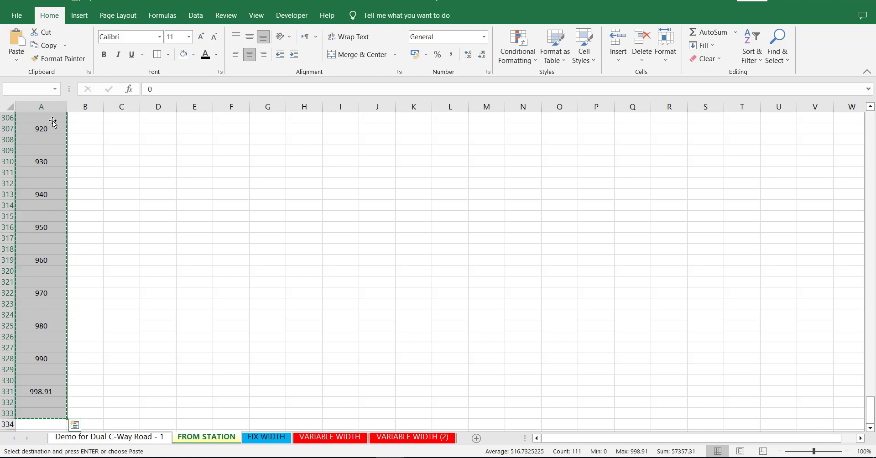
right_click(53, 122)
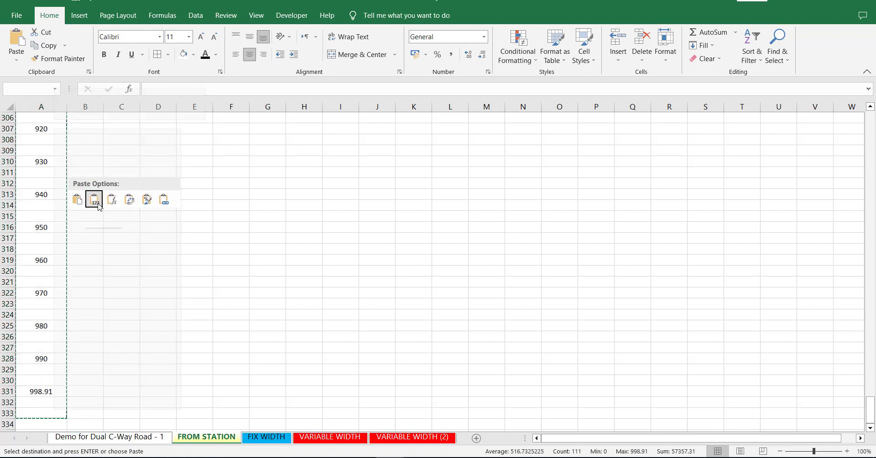
click(83, 176)
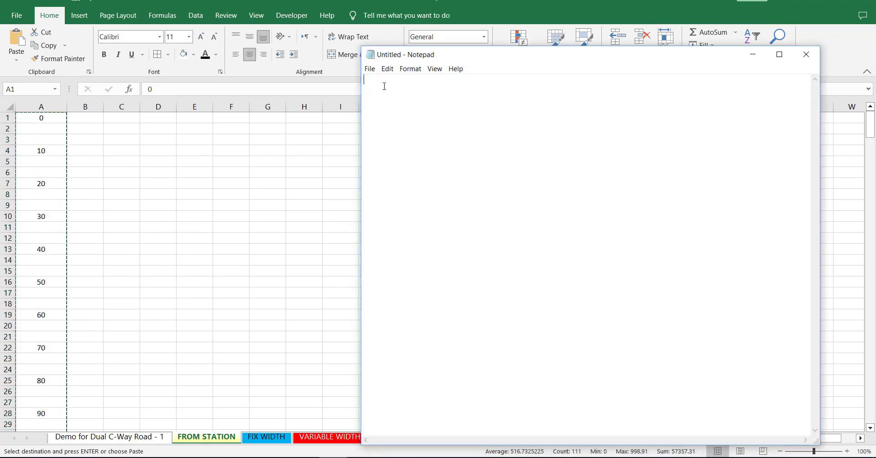
Paste the station list into Notepad, then copy it back out as plain text.
right_click(385, 86)
click(402, 128)
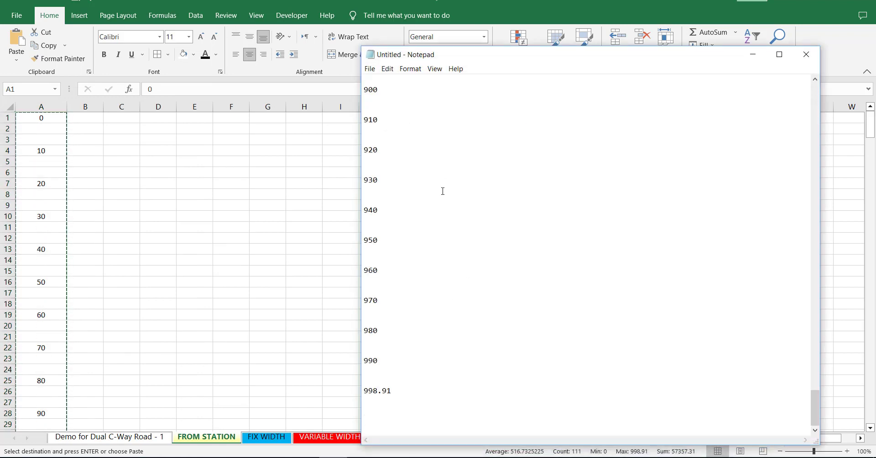
mouse_move(380, 421)
mouse_down()
mouse_move(365, 73)
mouse_move(505, 123)
mouse_up()
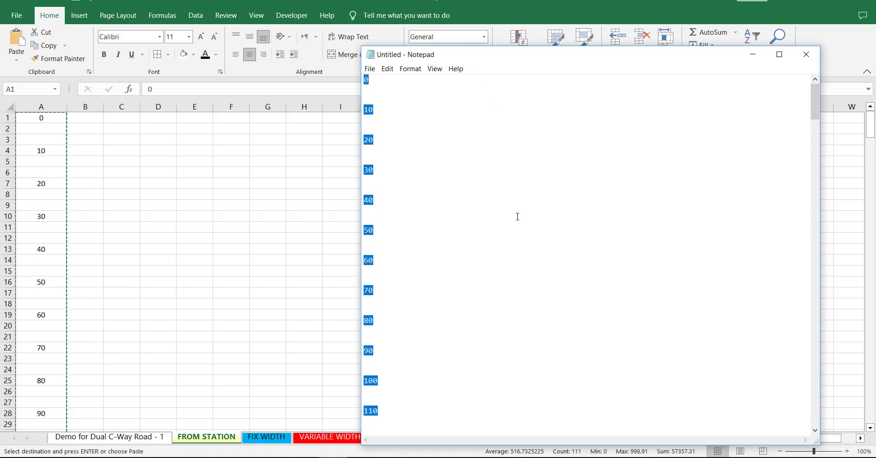
right_click(448, 139)
click(463, 153)
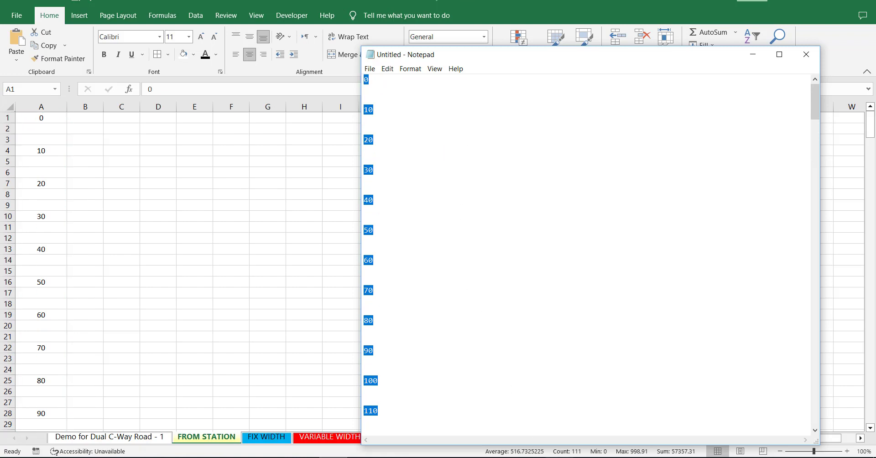
click(560, 457)
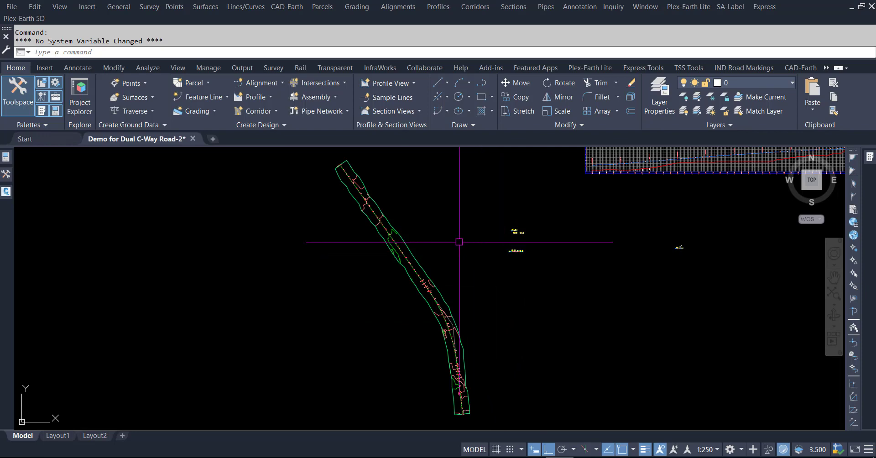
click(388, 97)
key(Return)
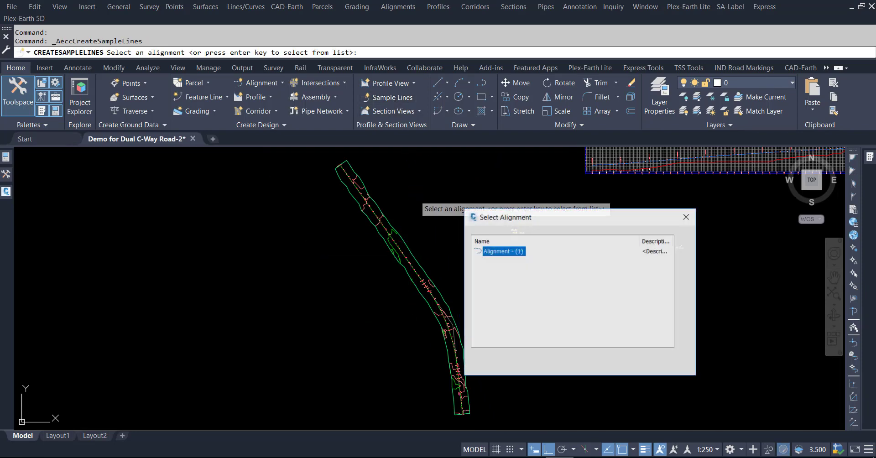
click(574, 365)
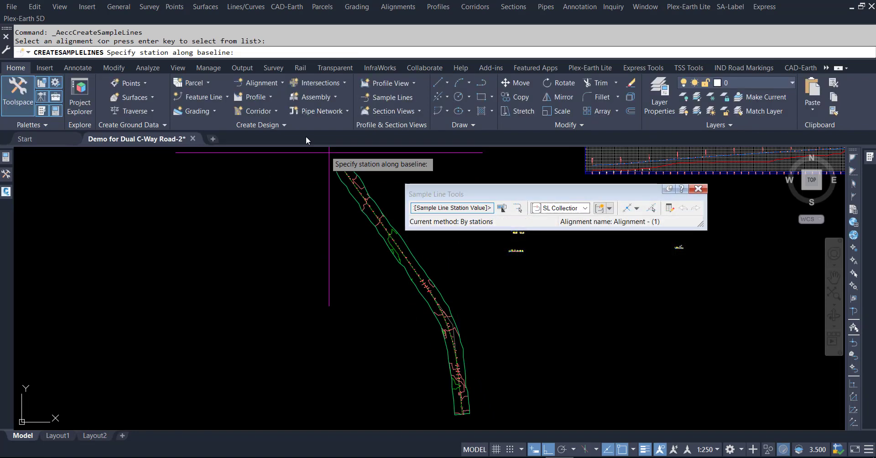
right_click(247, 53)
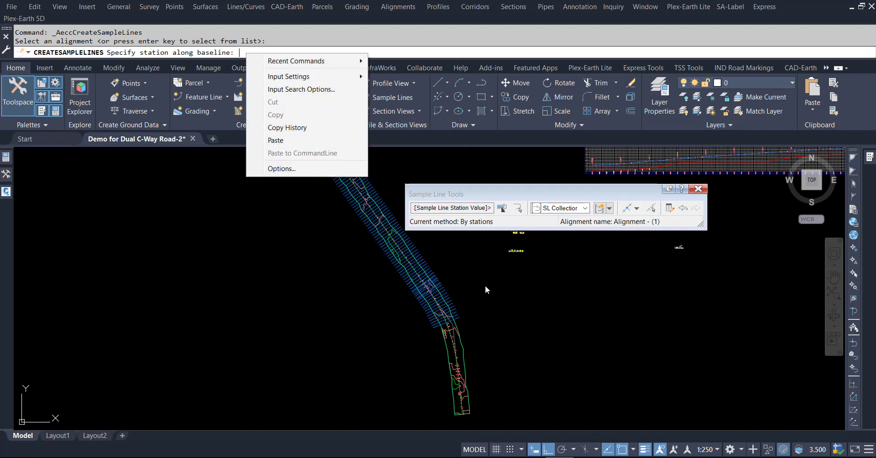
key(Escape)
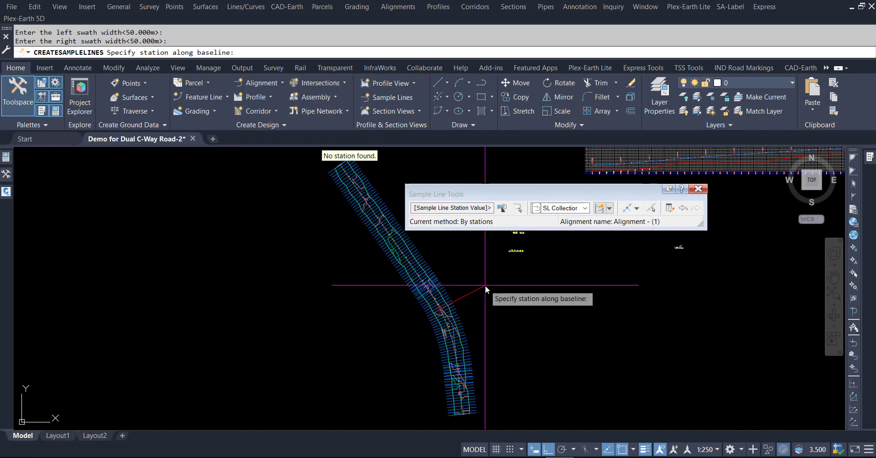
key(Return)
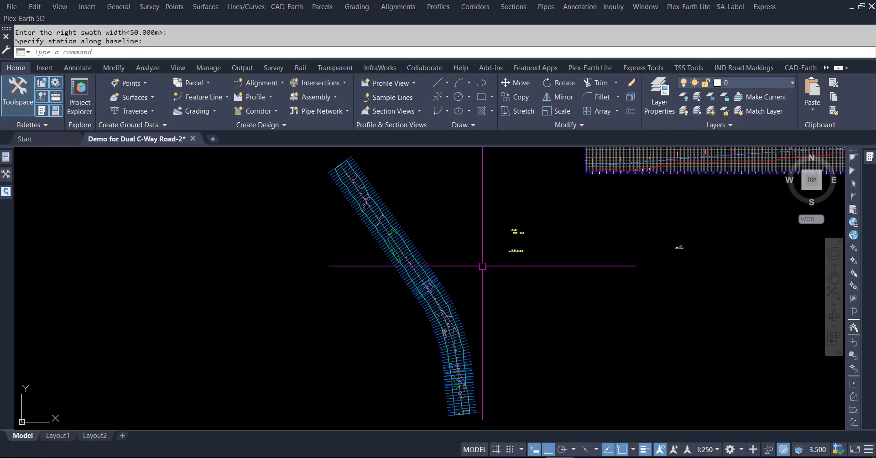
scroll(372, 182, up, 3)
scroll(384, 192, up, 1)
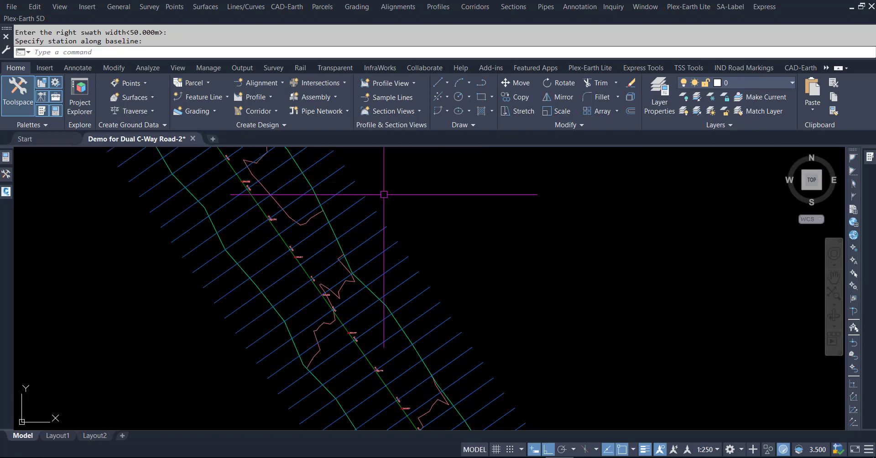
scroll(353, 229, down, 2)
scroll(312, 237, down, 1)
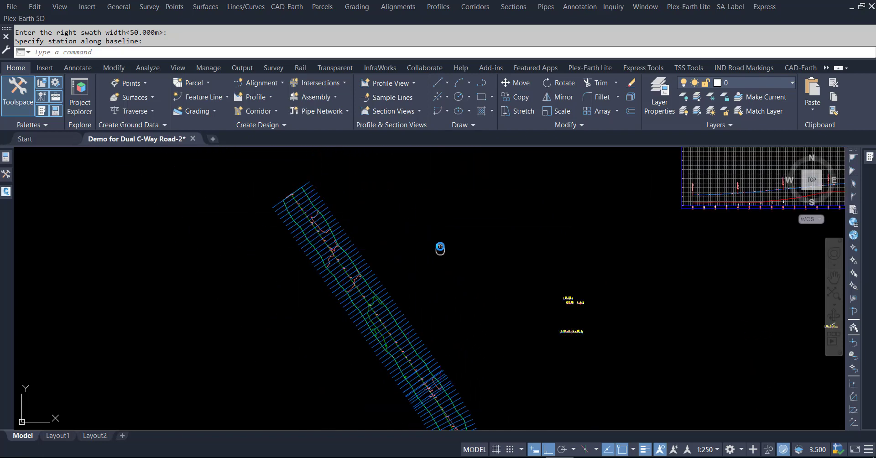
scroll(442, 228, up, 1)
scroll(431, 210, up, 2)
scroll(427, 214, down, 4)
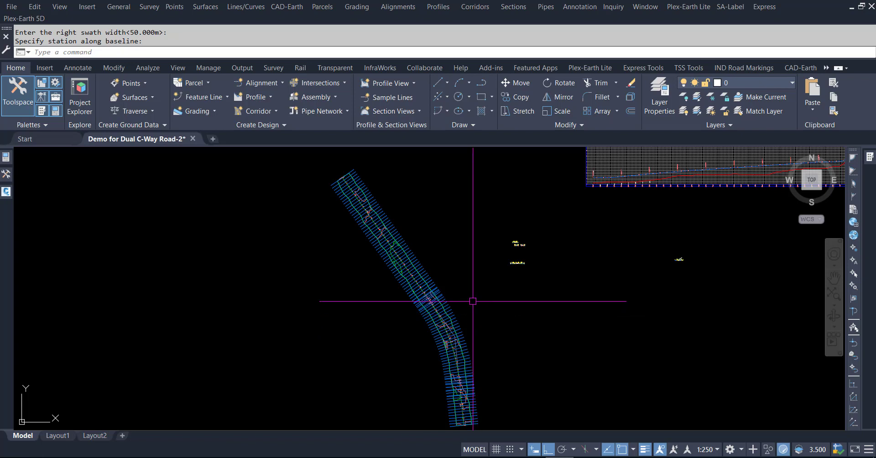
mouse_move(470, 302)
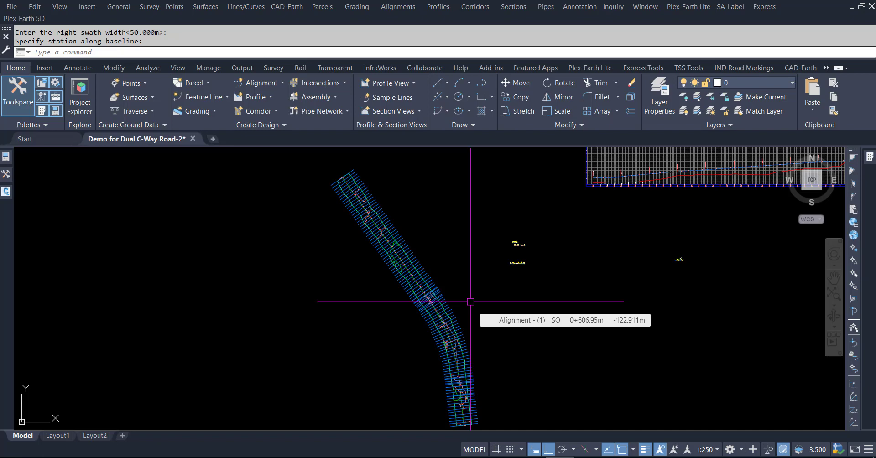
key(ctrl+z)
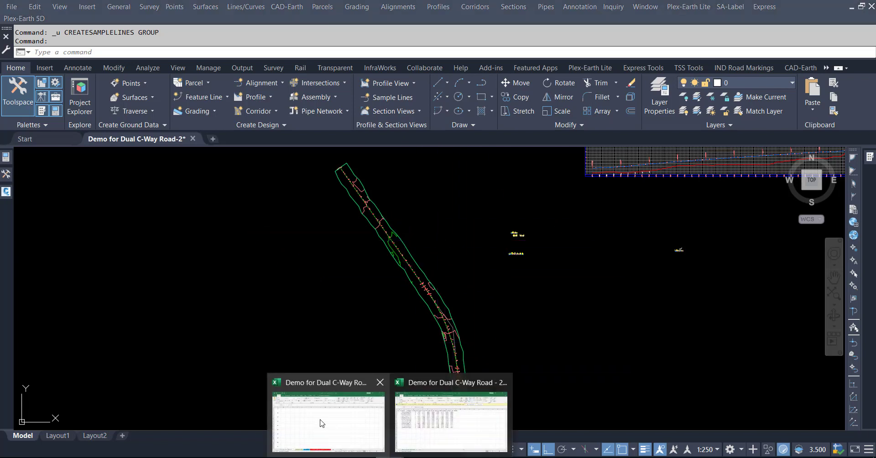
Copy FIX WIDTH rows A3:C113: stations with 50 left and right offsets.
click(319, 415)
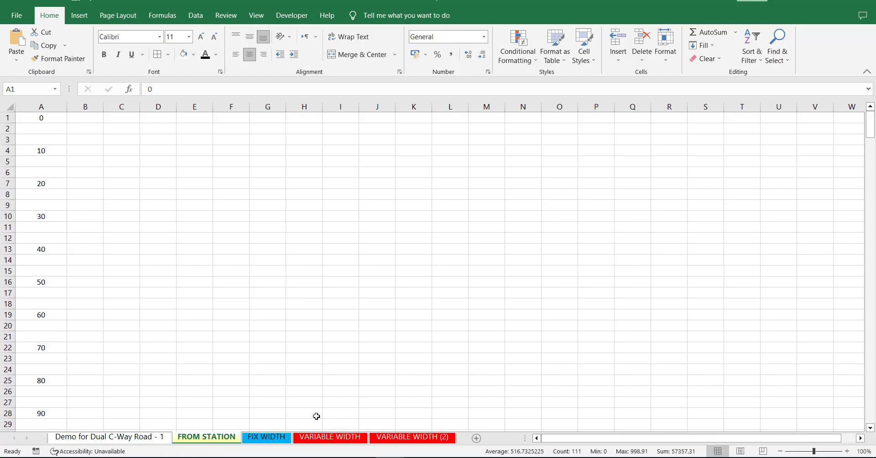
click(276, 439)
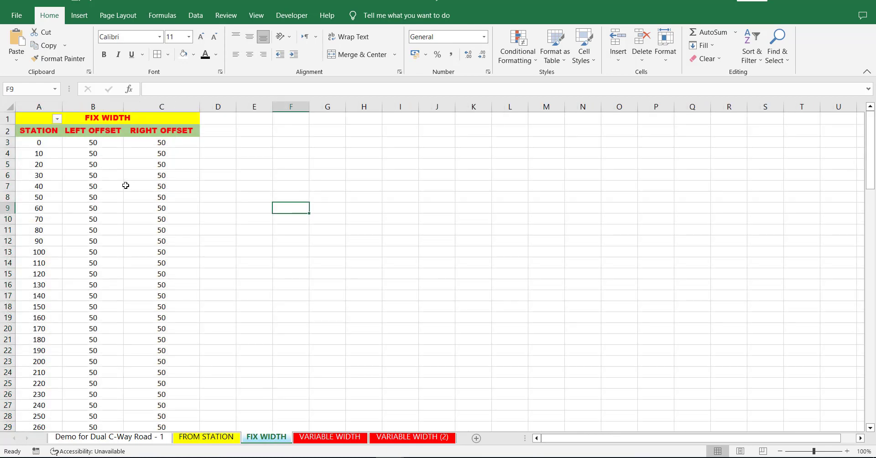
click(207, 438)
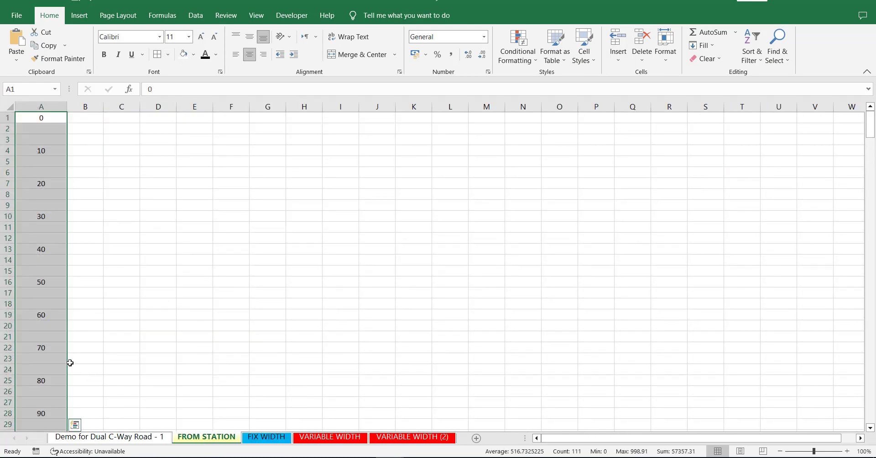
click(267, 438)
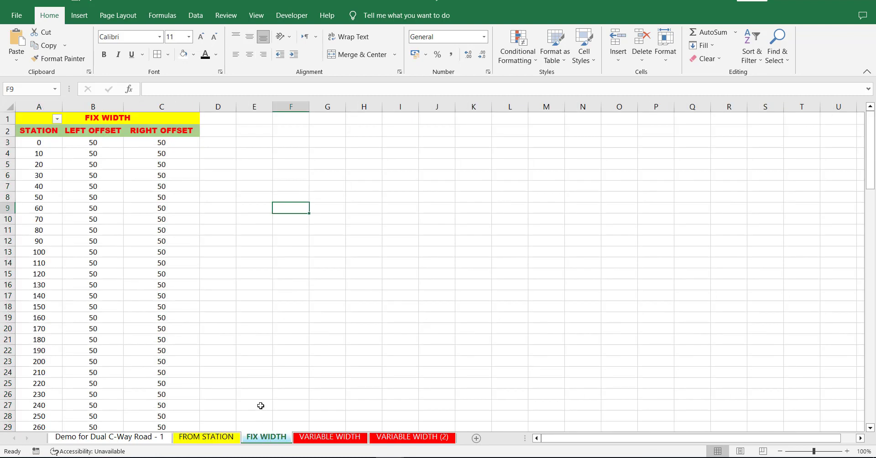
click(238, 324)
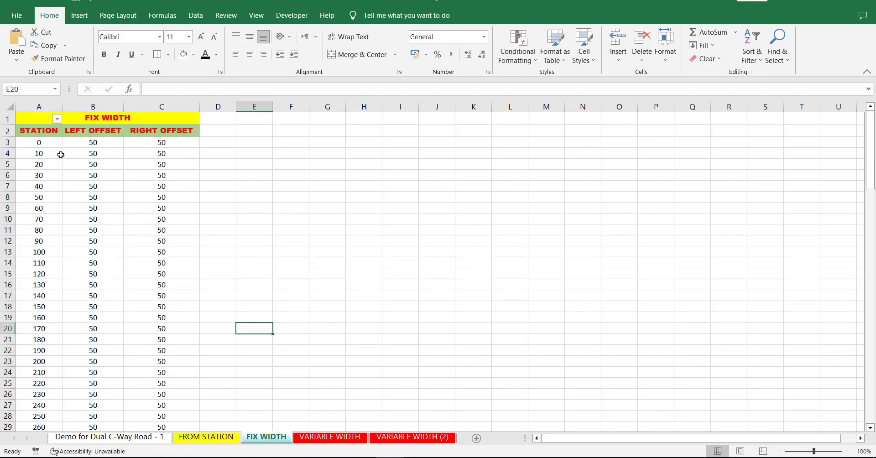
drag(49, 145, 145, 144)
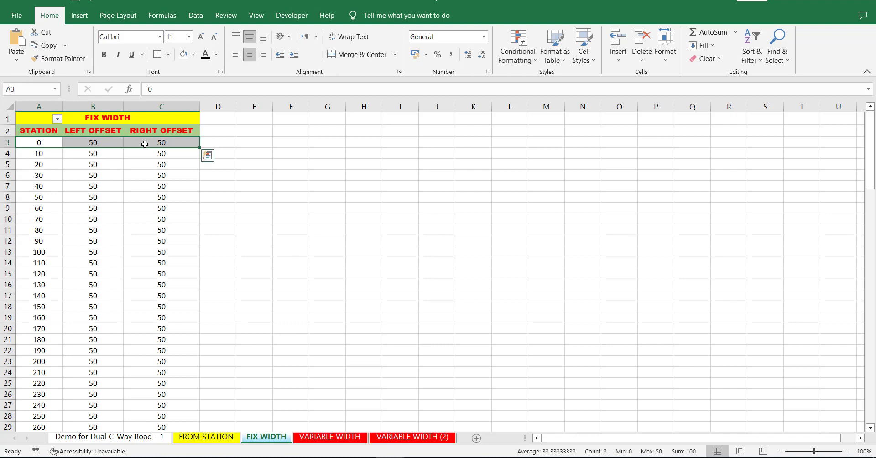
key(ctrl+shift+Down)
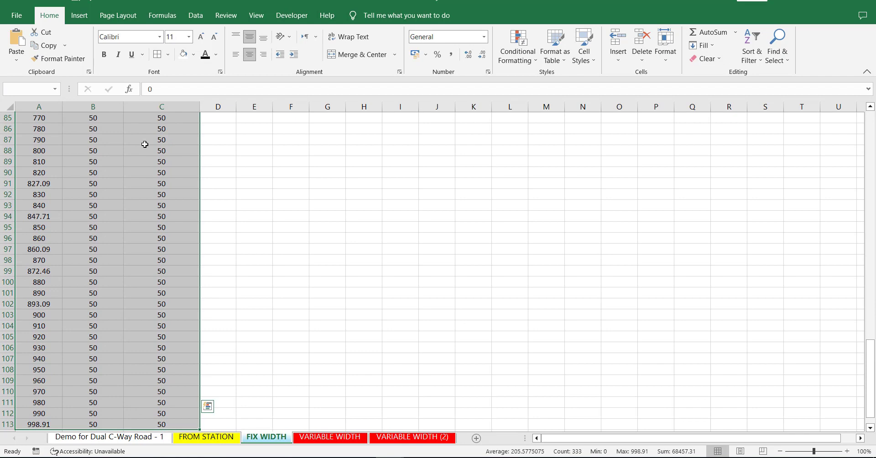
right_click(145, 144)
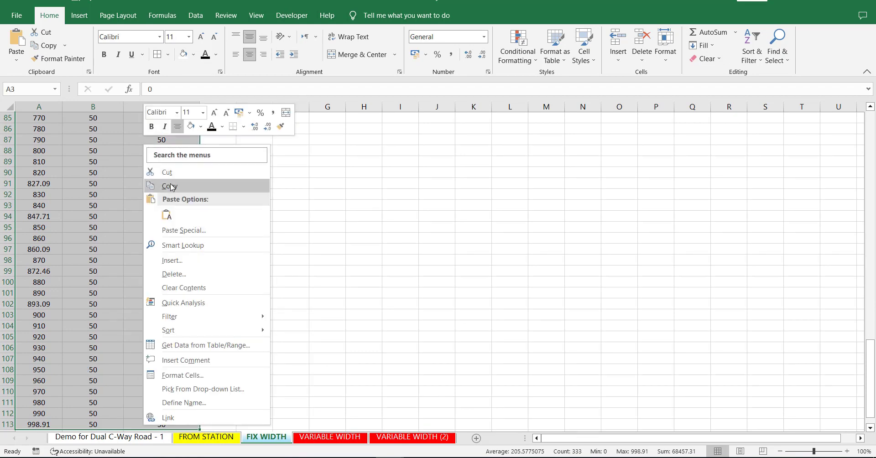
click(169, 186)
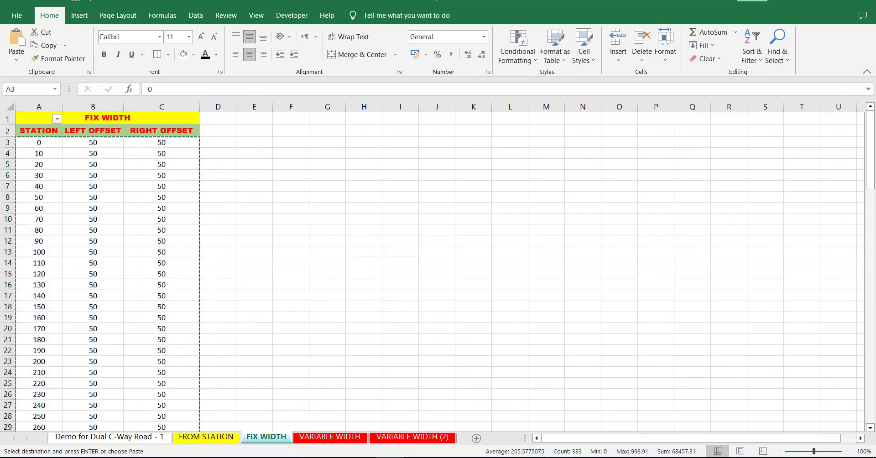
key(alt+Tab)
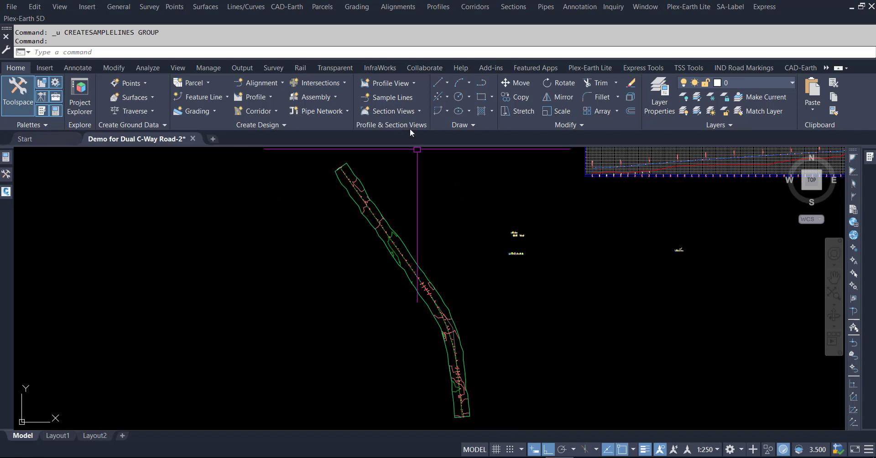
click(400, 100)
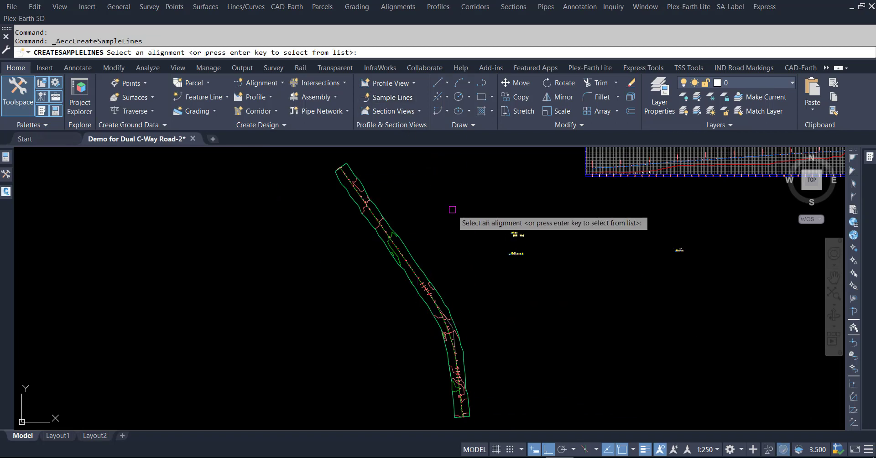
key(Return)
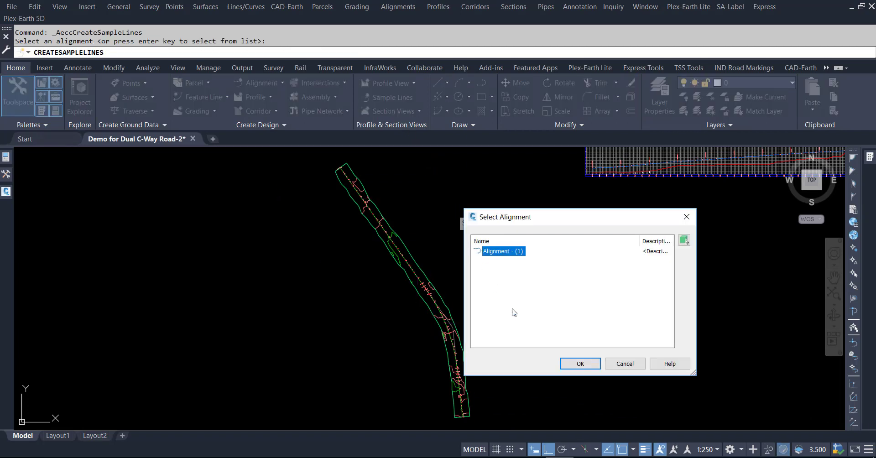
click(578, 364)
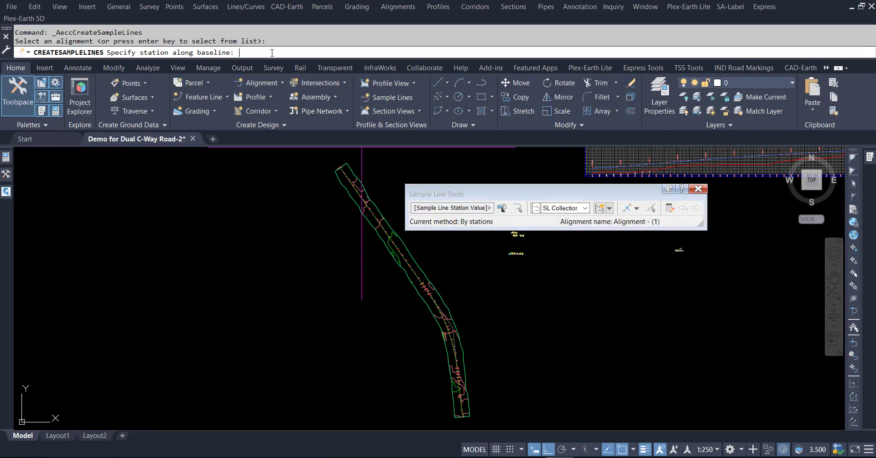
right_click(272, 53)
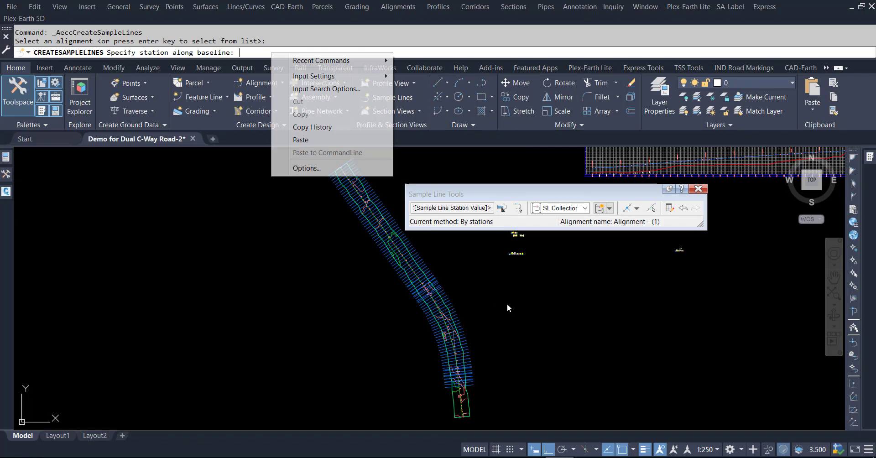
mouse_move(547, 312)
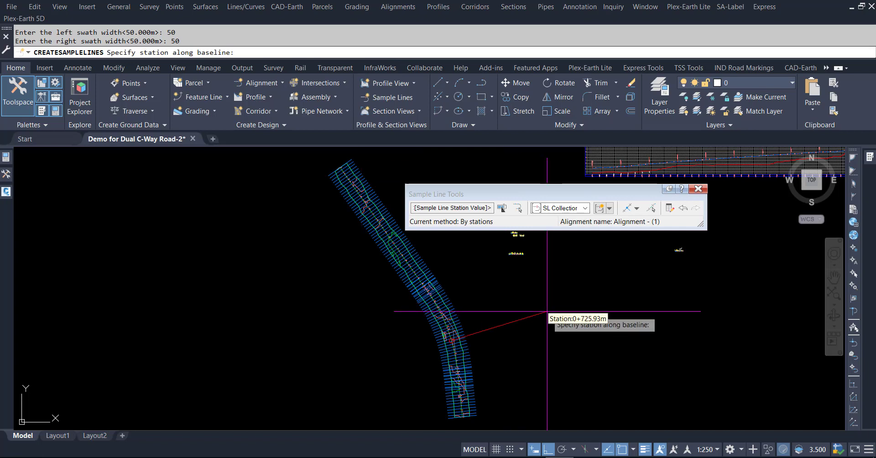
key(Escape)
key(Escape)
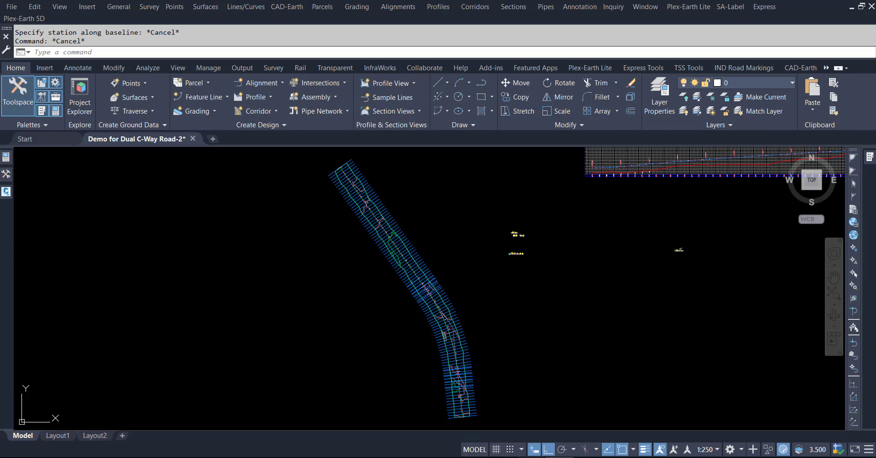
key(ctrl+z)
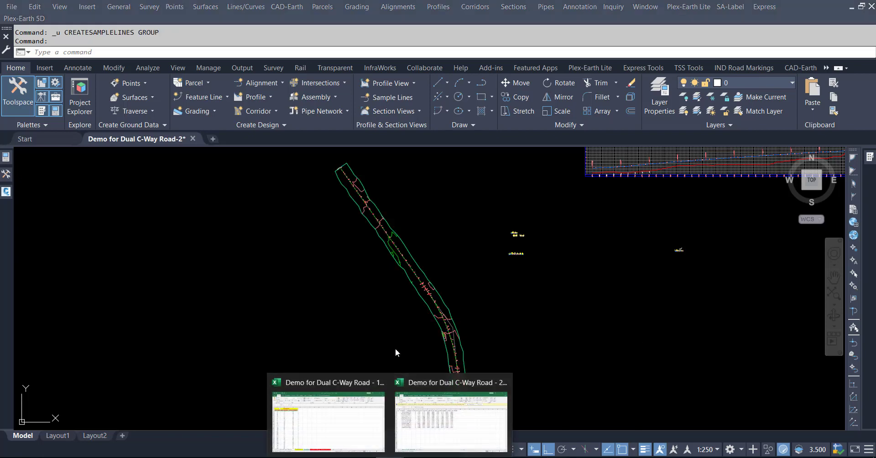
Open the VARIABLE WIDTH sheet and look over its station table.
click(370, 413)
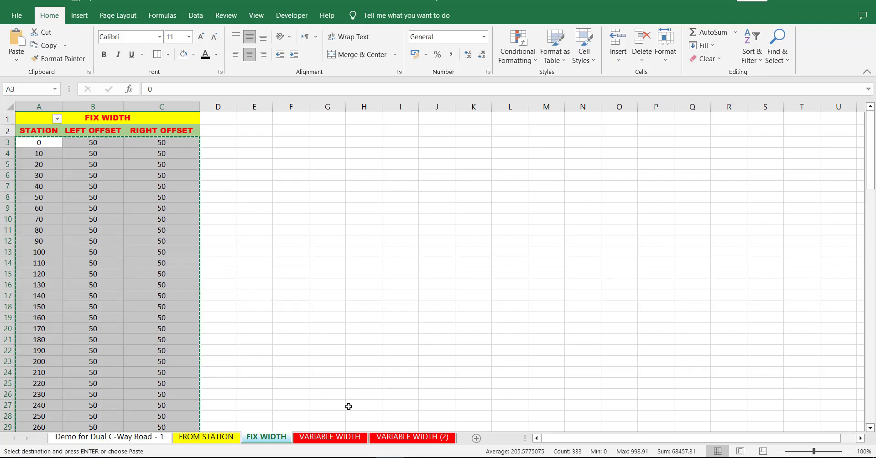
click(330, 438)
click(309, 275)
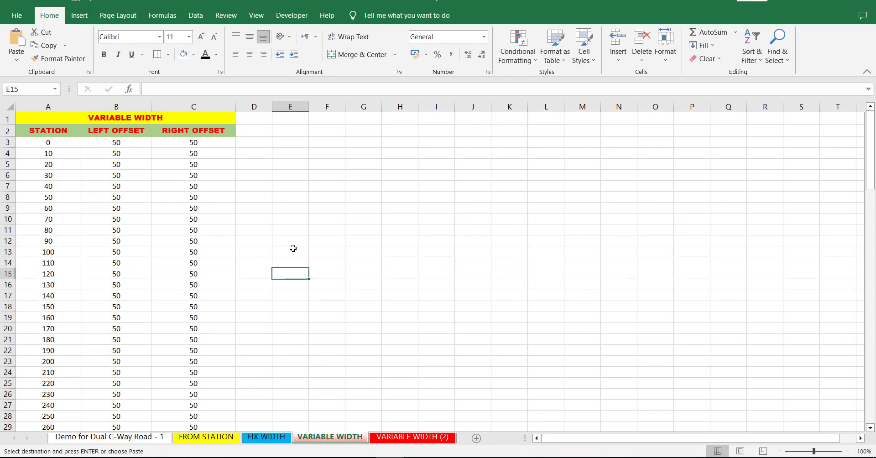
scroll(265, 277, down, 3)
scroll(224, 274, down, 12)
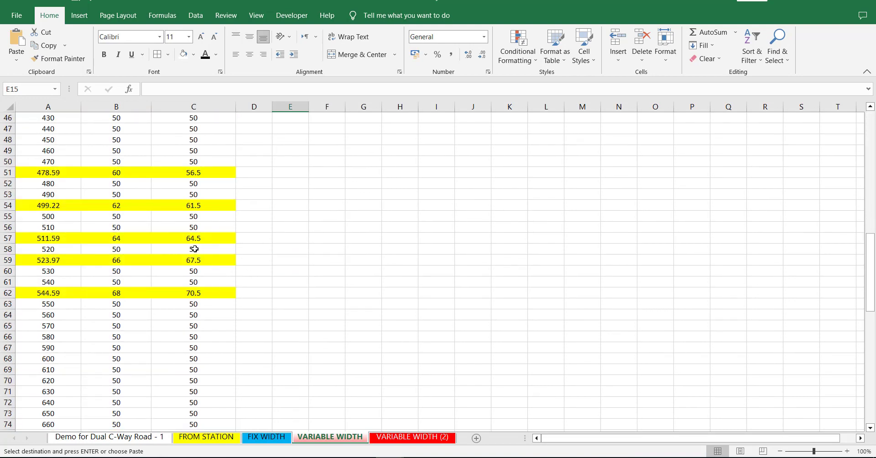
scroll(237, 254, up, 8)
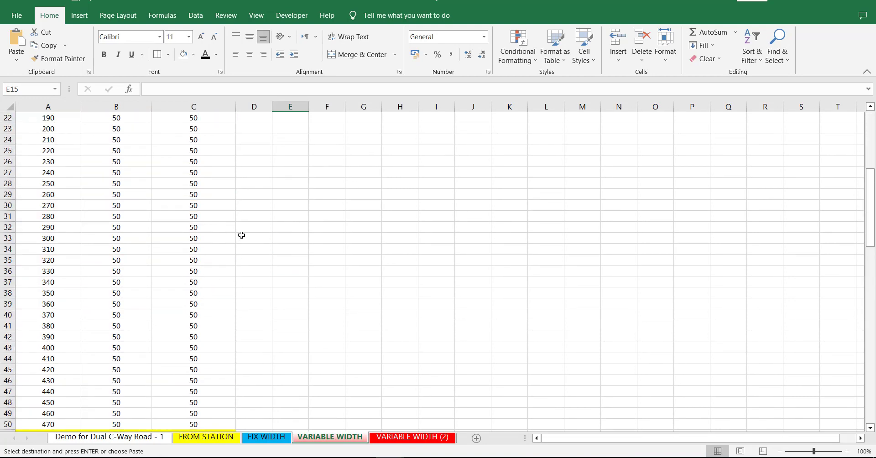
scroll(240, 235, up, 7)
Copy the VARIABLE WIDTH stations with left and right offsets from A3:C113.
drag(50, 144, 176, 155)
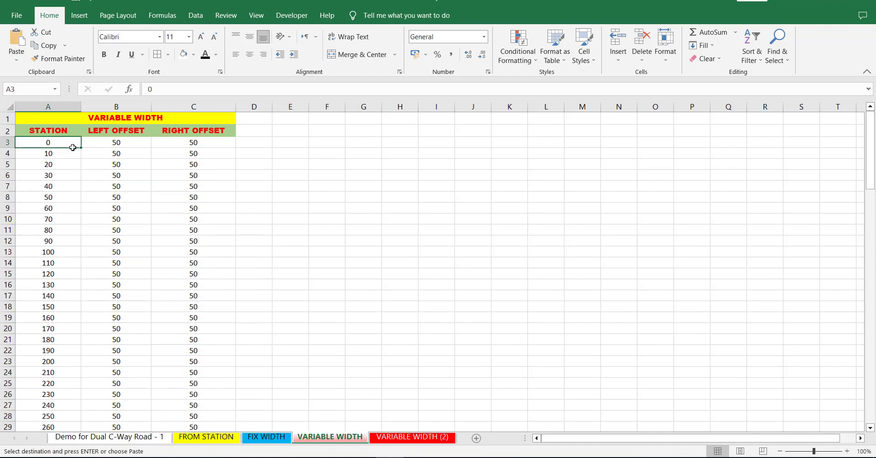
key(ctrl+v)
key(ctrl+shift+Down)
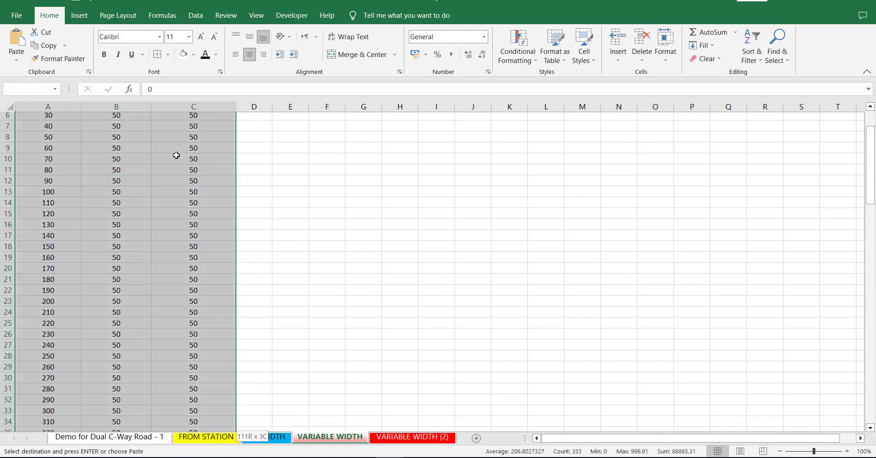
right_click(153, 129)
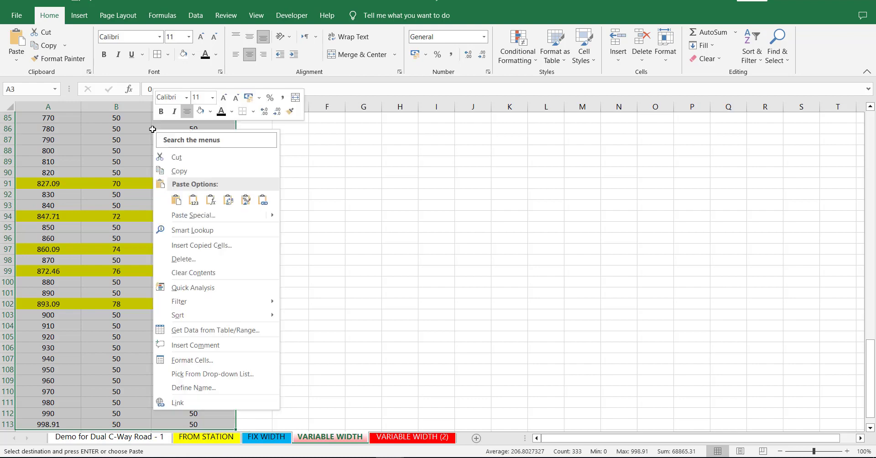
click(178, 170)
scroll(316, 271, up, 5)
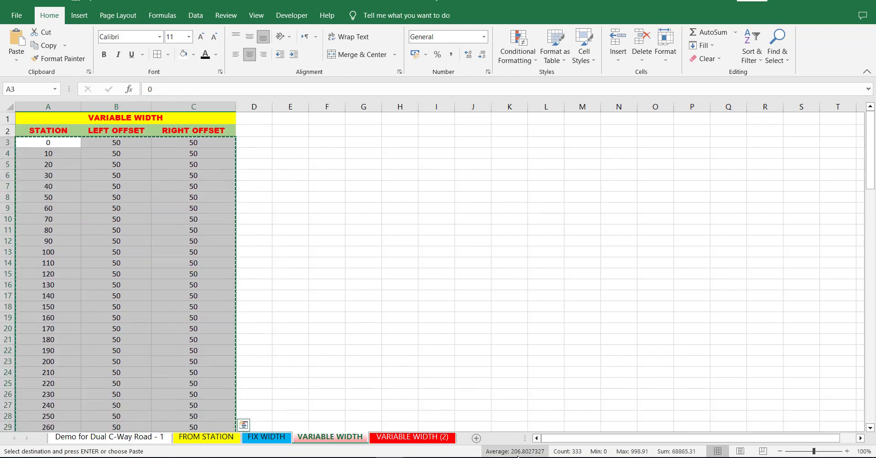
key(alt+Tab)
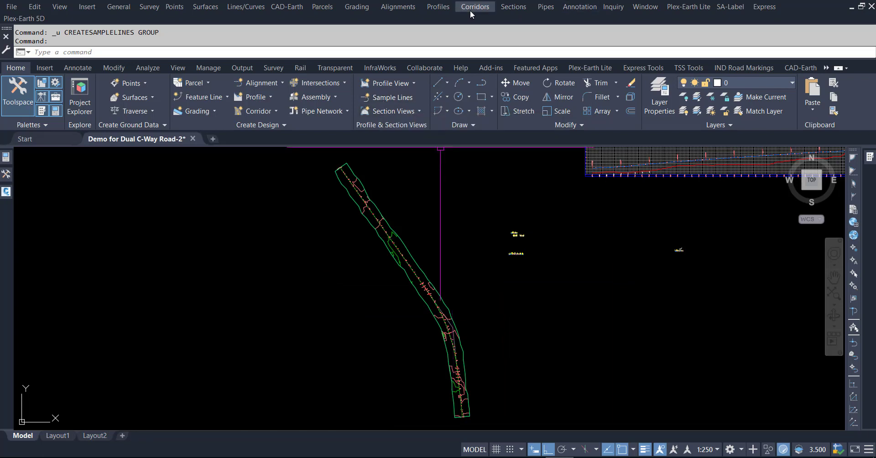
Create sample lines on Alignment - (1) from the pasted VARIABLE WIDTH stations and offsets.
click(512, 8)
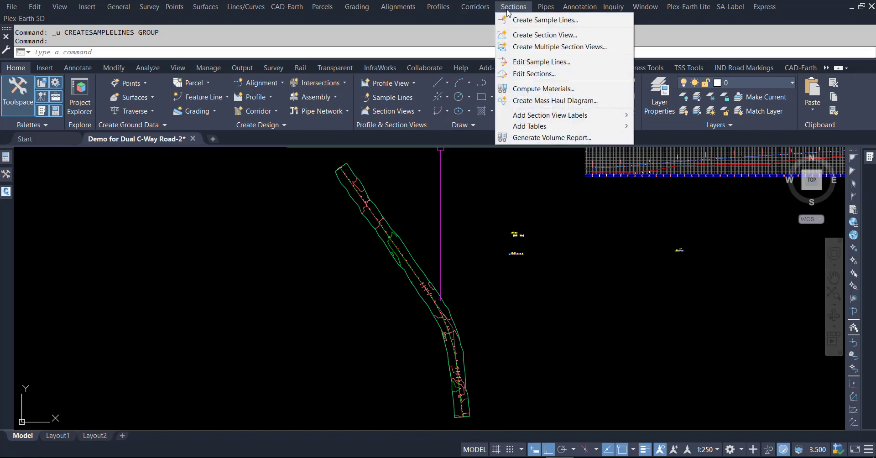
click(530, 22)
key(Return)
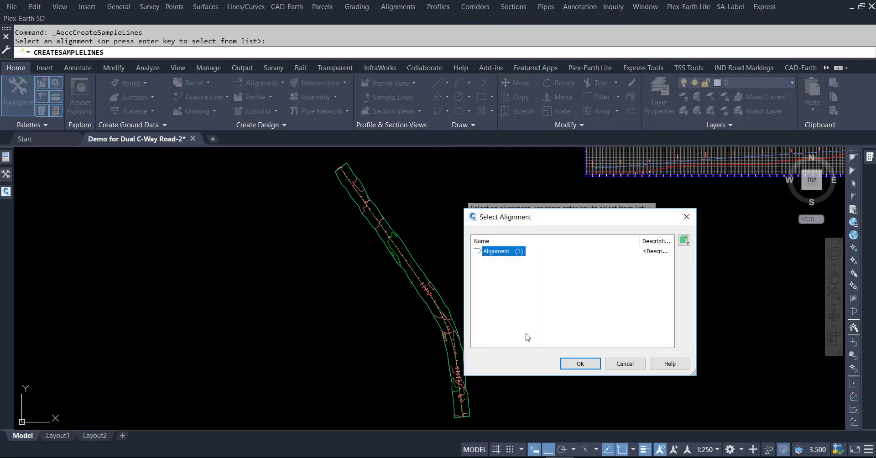
click(575, 367)
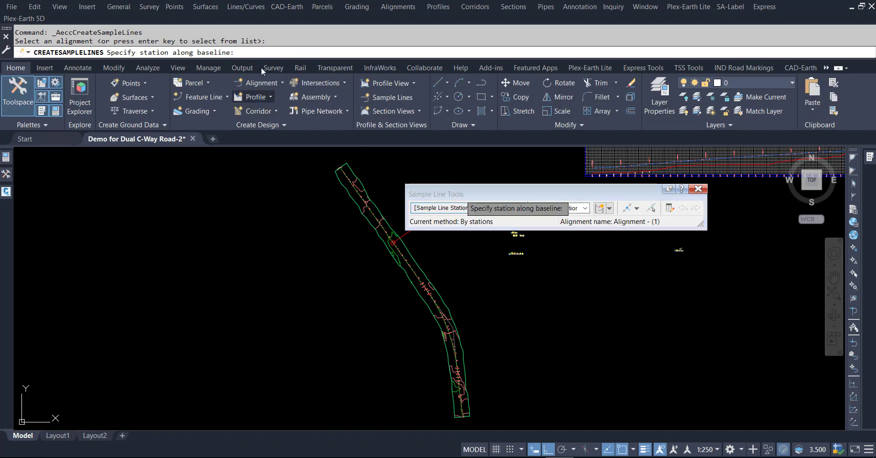
right_click(252, 50)
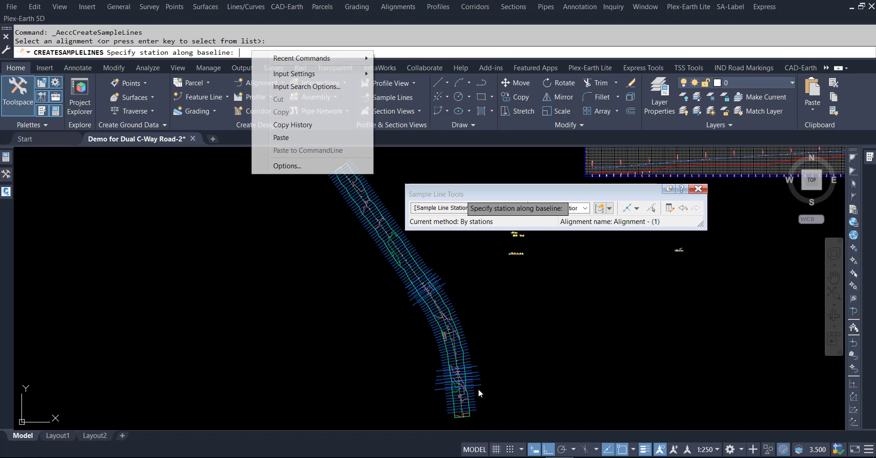
key(Escape)
key(Escape)
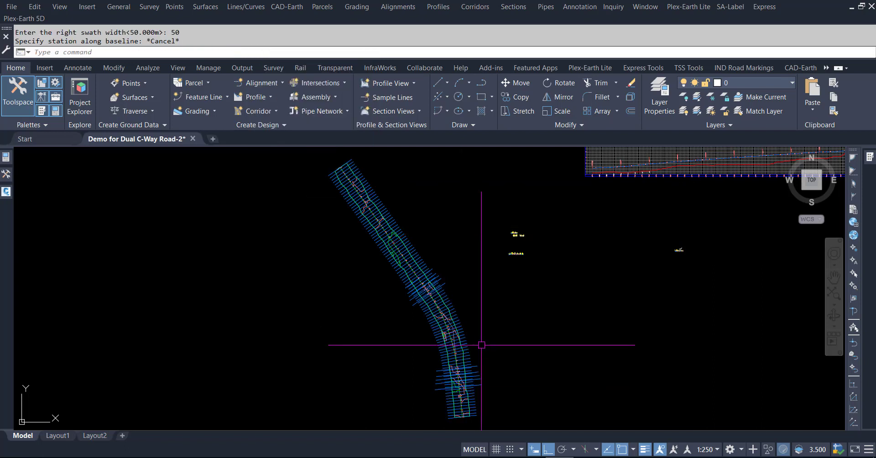
key(Escape)
scroll(480, 391, up, 3)
scroll(479, 383, up, 3)
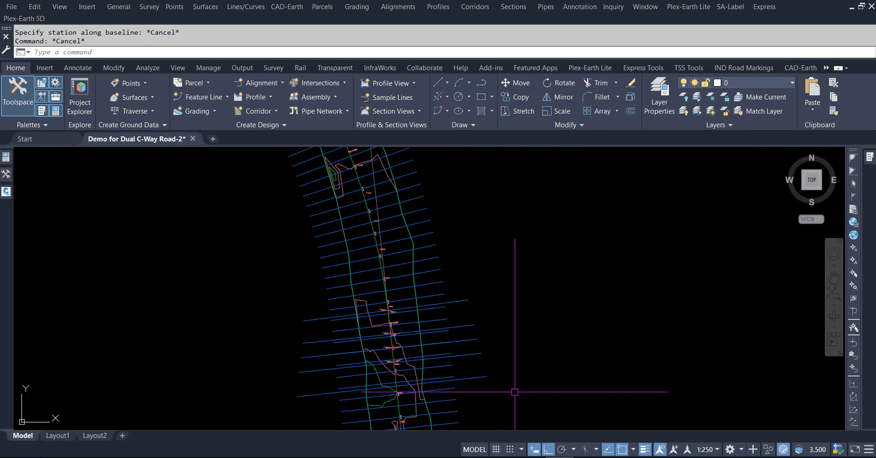
scroll(506, 374, down, 3)
scroll(505, 351, down, 3)
scroll(521, 344, up, 2)
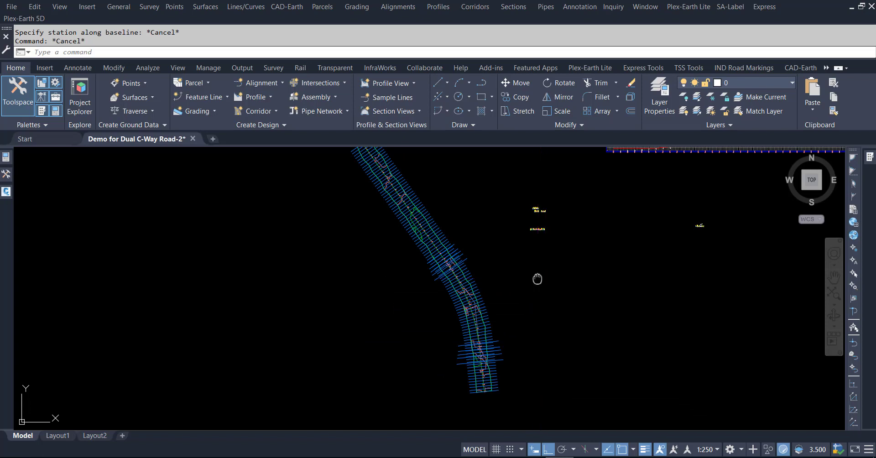
middle_drag(542, 280, 537, 303)
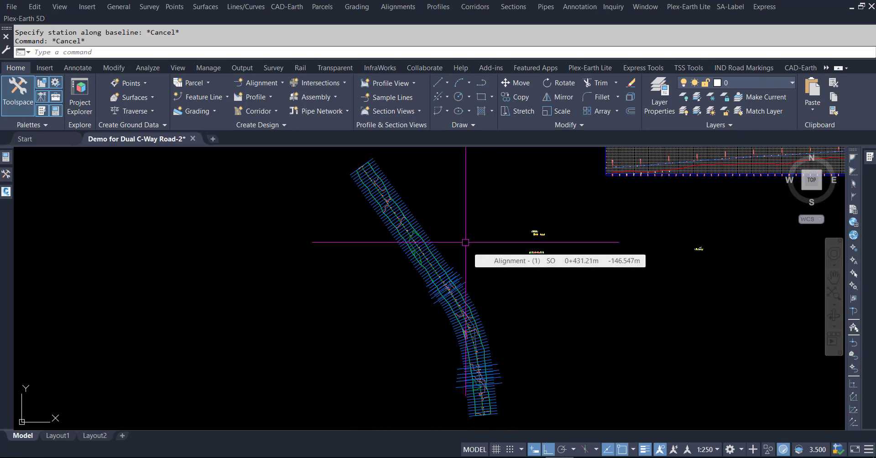
scroll(447, 242, up, 3)
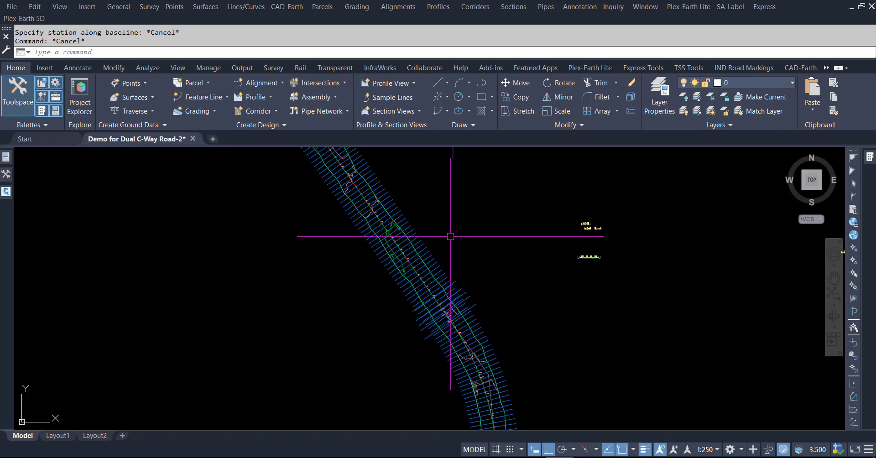